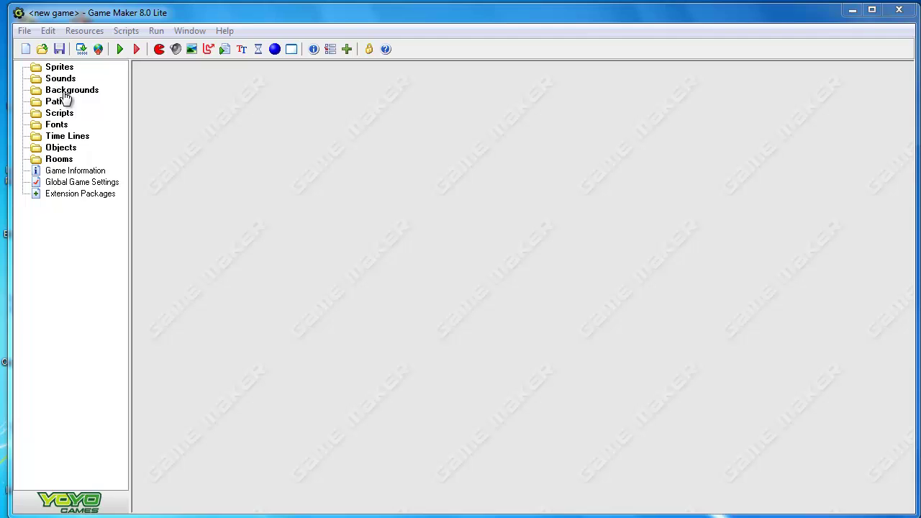
Create a new background resource and type bg_Splash over its default name
{"action": "right_click", "coordinate": [64, 92]}
{"action": "left_click", "coordinate": [99, 95]}
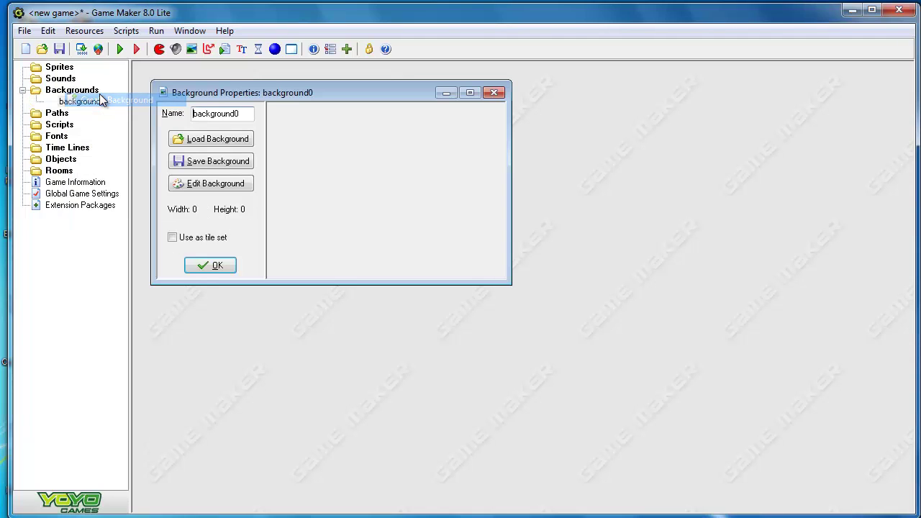
{"action": "left_click_drag", "start_coordinate": [246, 113], "coordinate": [198, 110]}
{"action": "type", "text": "g_"}
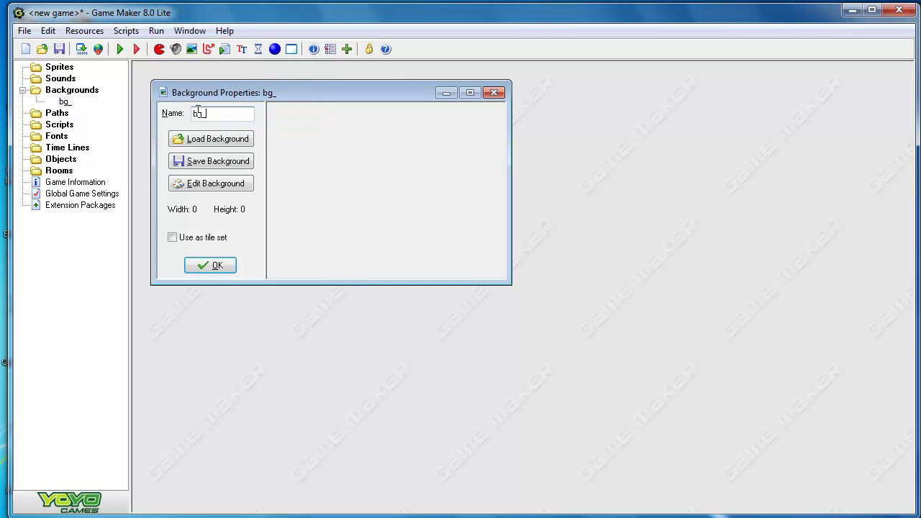
{"action": "type", "text": "Splash"}
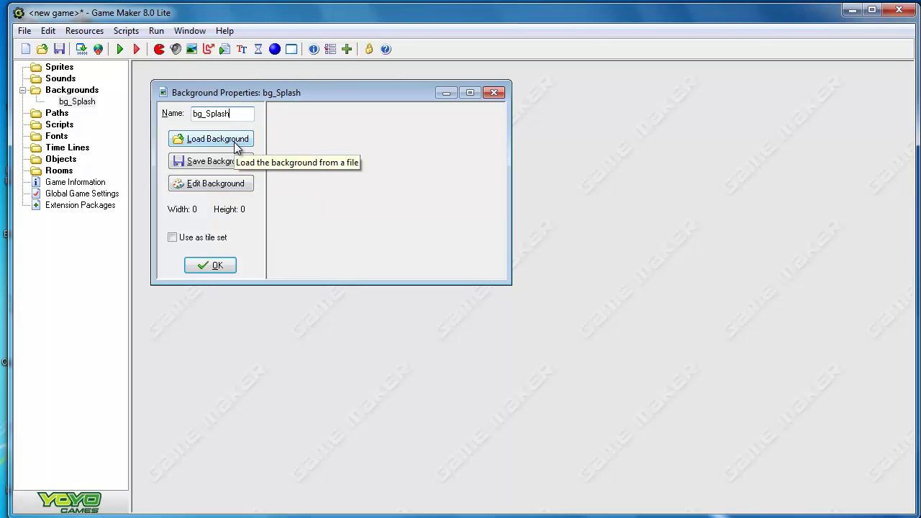
Open the bg_Splash image editor and resize its canvas to 640 x 480 pixels, aspect ratio unlocked
{"action": "left_click", "coordinate": [199, 185]}
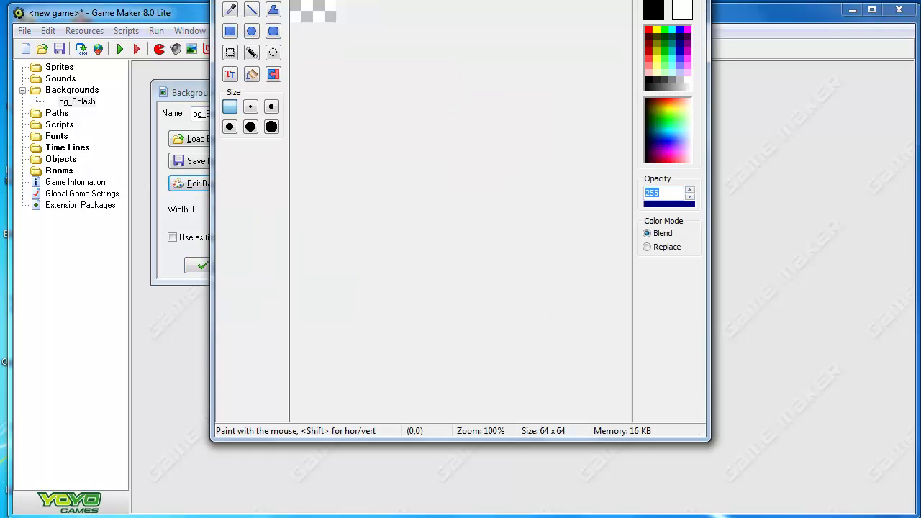
{"action": "left_click_drag", "start_coordinate": [272, 5], "coordinate": [409, 25]}
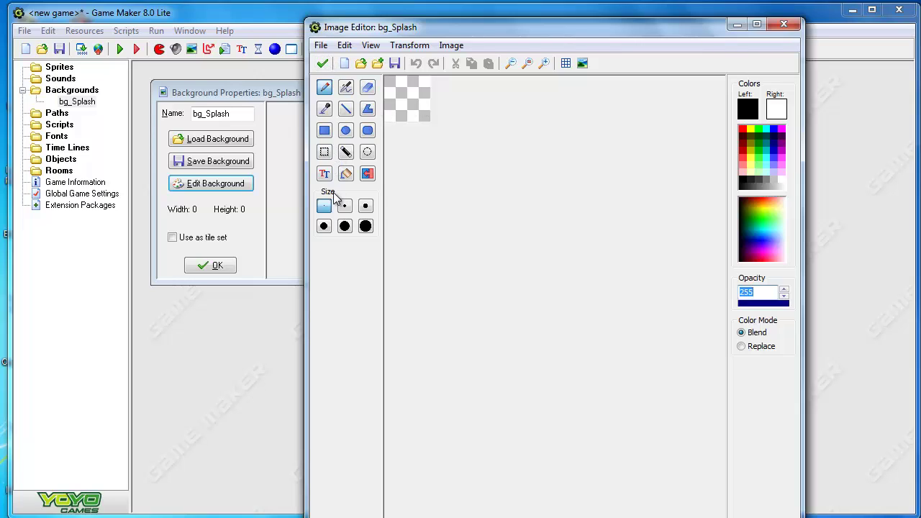
{"action": "left_click", "coordinate": [410, 45]}
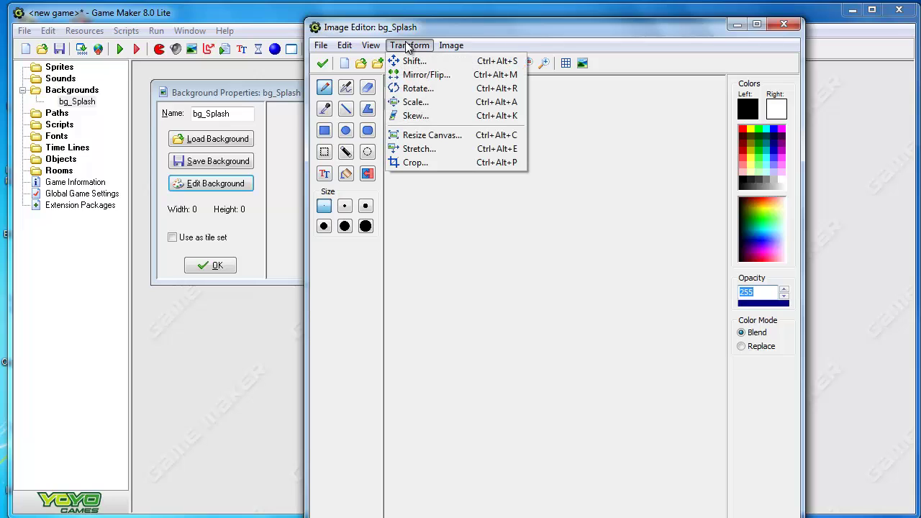
{"action": "left_click", "coordinate": [436, 135]}
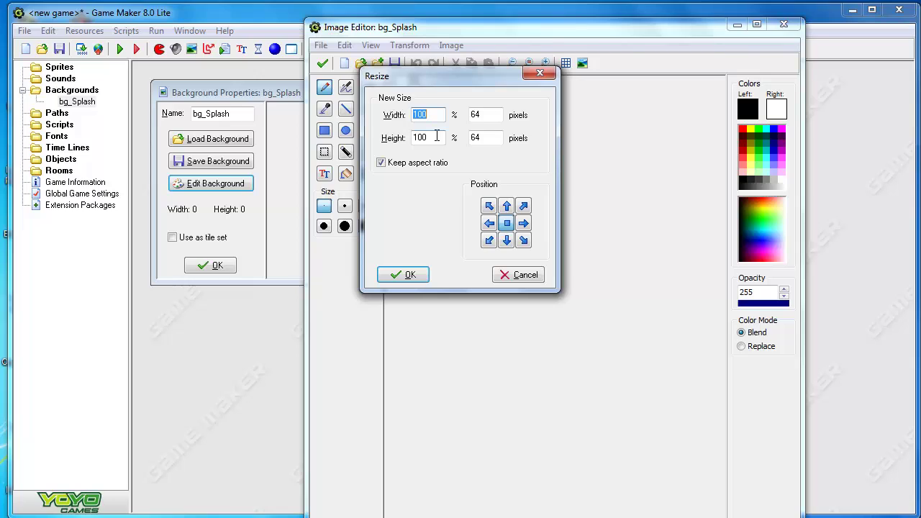
{"action": "left_click", "coordinate": [380, 162]}
{"action": "left_click", "coordinate": [484, 115]}
{"action": "type", "text": "0"}
{"action": "left_click_drag", "start_coordinate": [486, 138], "coordinate": [466, 140]}
{"action": "type", "text": "480"}
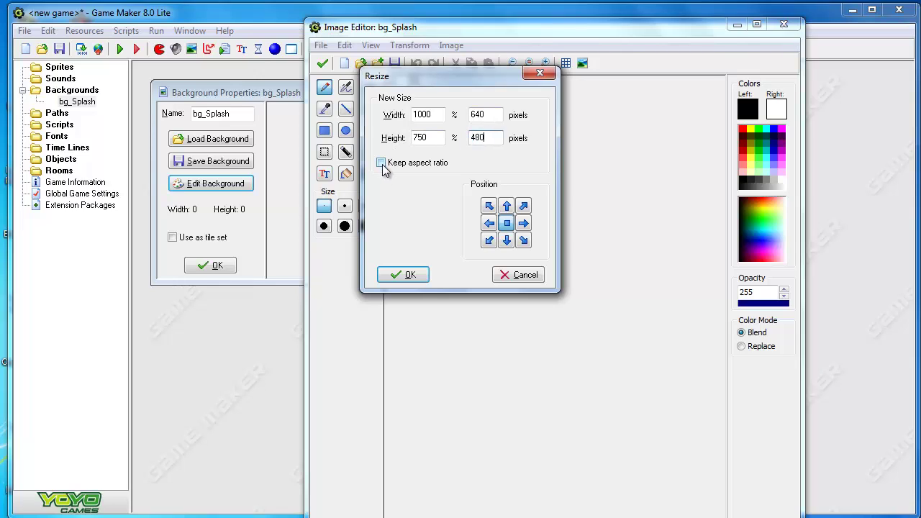
{"action": "left_click_drag", "start_coordinate": [488, 115], "coordinate": [471, 137]}
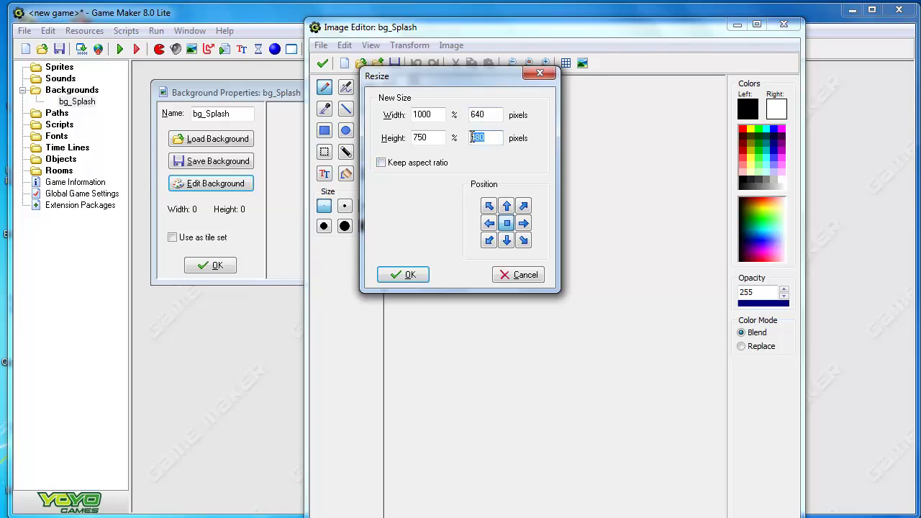
{"action": "left_click", "coordinate": [400, 273]}
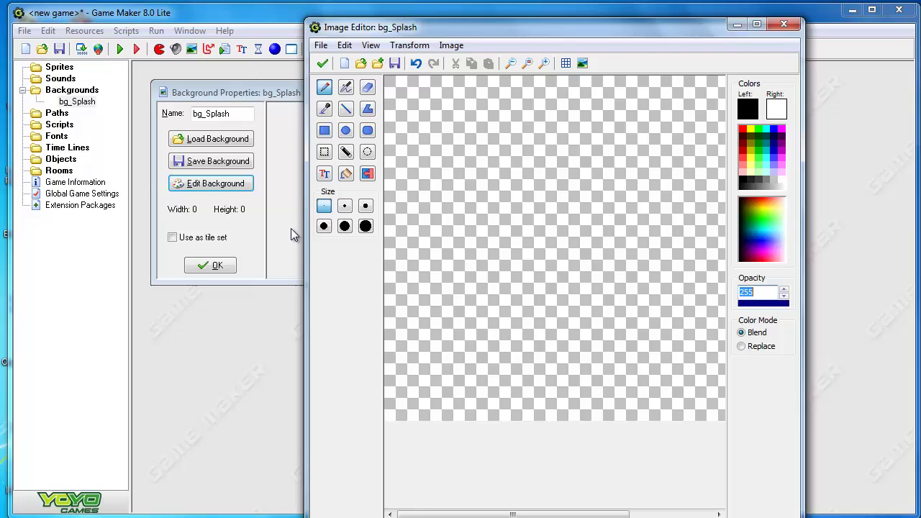
Widen the image editor and fill the entire bg_Splash canvas with a dark blue
{"action": "left_click_drag", "start_coordinate": [304, 229], "coordinate": [109, 229]}
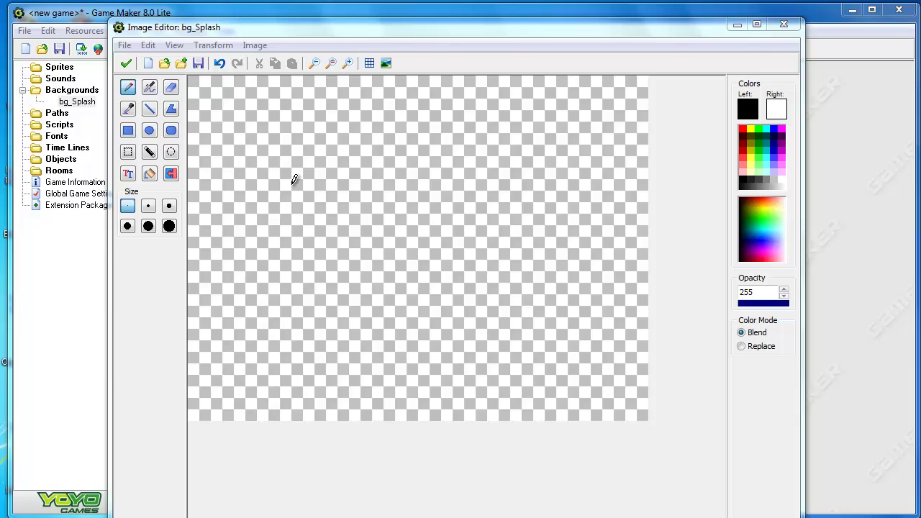
{"action": "left_click", "coordinate": [151, 177]}
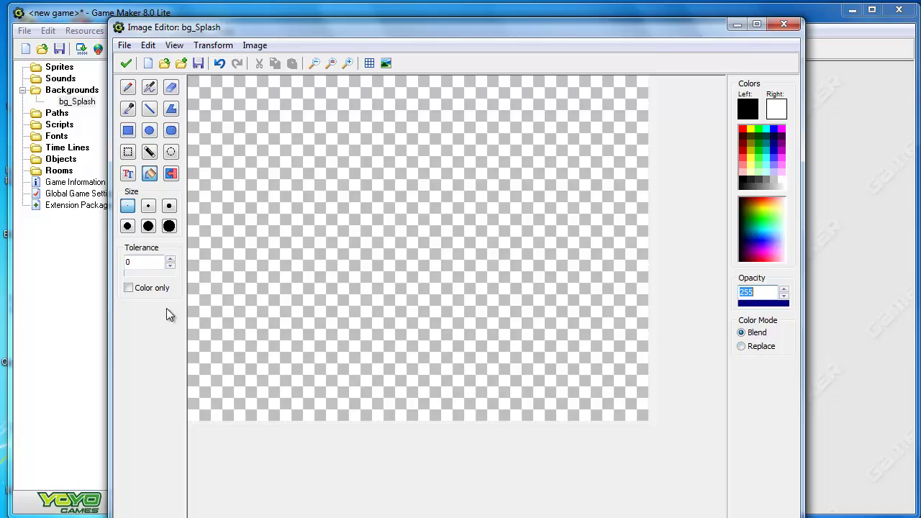
{"action": "left_click", "coordinate": [764, 230]}
{"action": "left_click_drag", "start_coordinate": [763, 231], "coordinate": [759, 233]}
{"action": "left_click", "coordinate": [273, 205]}
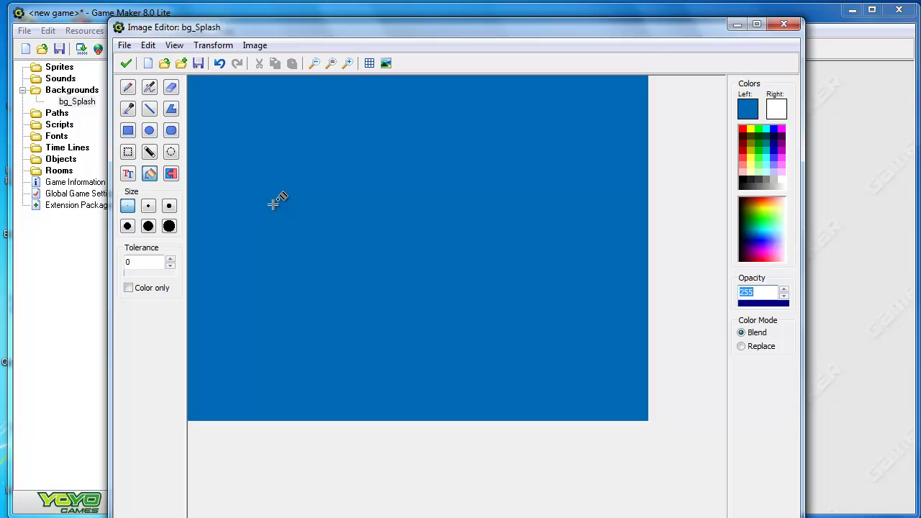
Set the Text tool font to Tekton Pro, Bold Extended, size 24, in black
{"action": "left_click", "coordinate": [130, 177]}
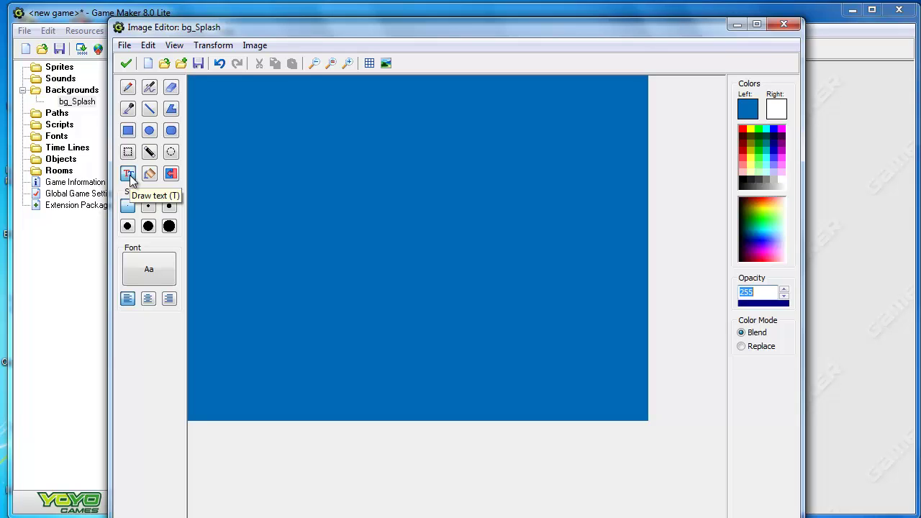
{"action": "left_click", "coordinate": [142, 261]}
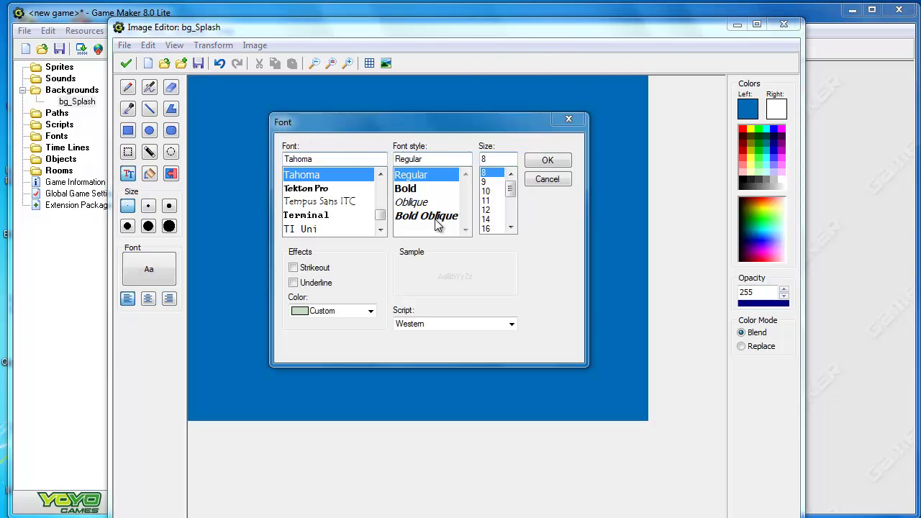
{"action": "left_click", "coordinate": [308, 190]}
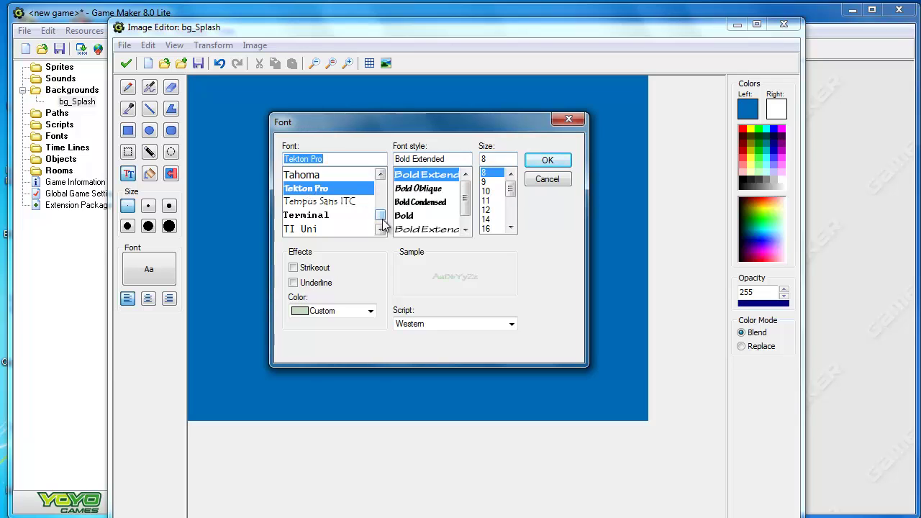
{"action": "left_click", "coordinate": [317, 216]}
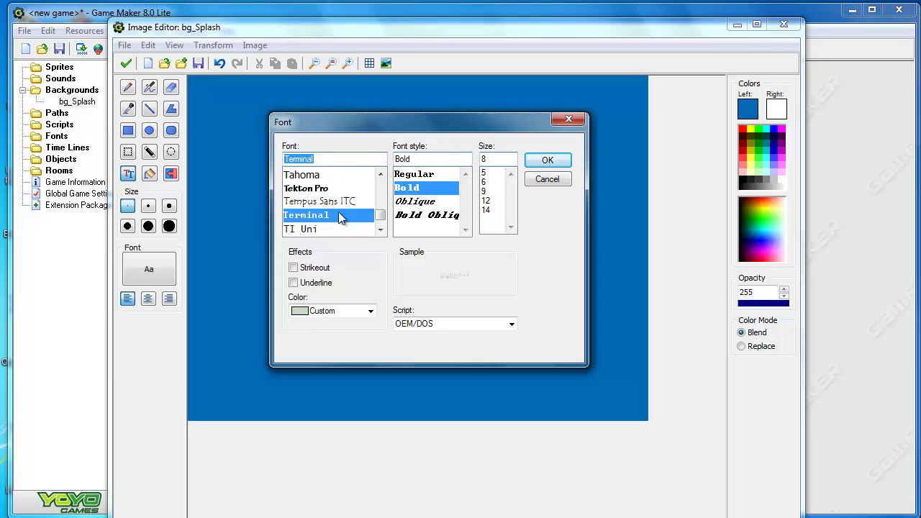
{"action": "left_click", "coordinate": [324, 189]}
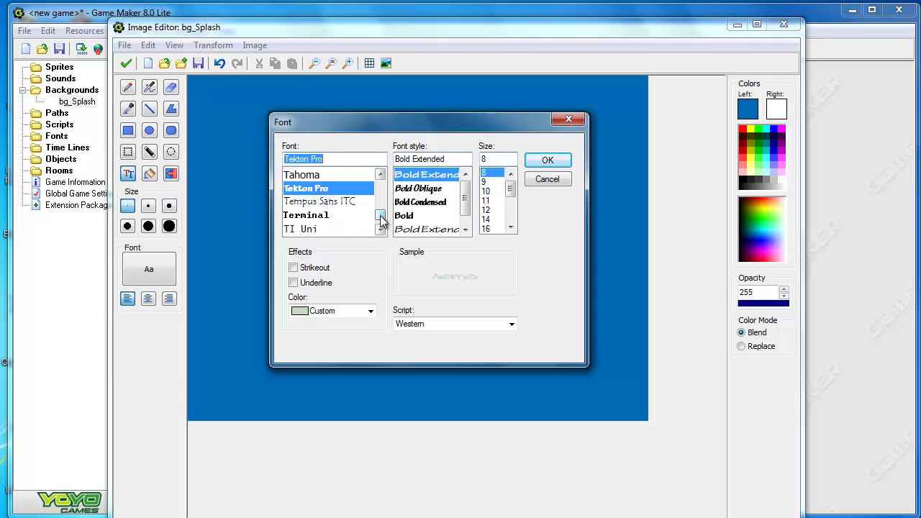
{"action": "left_click_drag", "start_coordinate": [381, 217], "coordinate": [382, 207]}
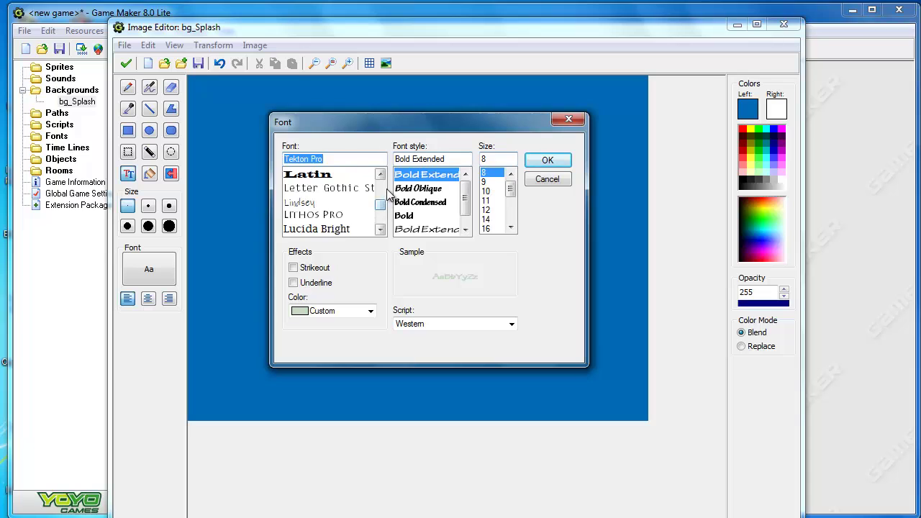
{"action": "left_click", "coordinate": [384, 175]}
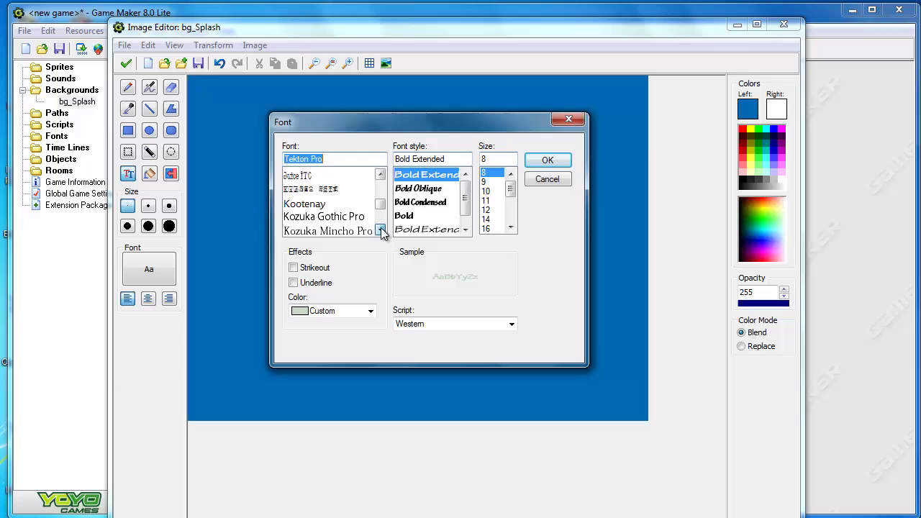
{"action": "scroll", "coordinate": [382, 231], "scroll_direction": "down", "scroll_amount": 2}
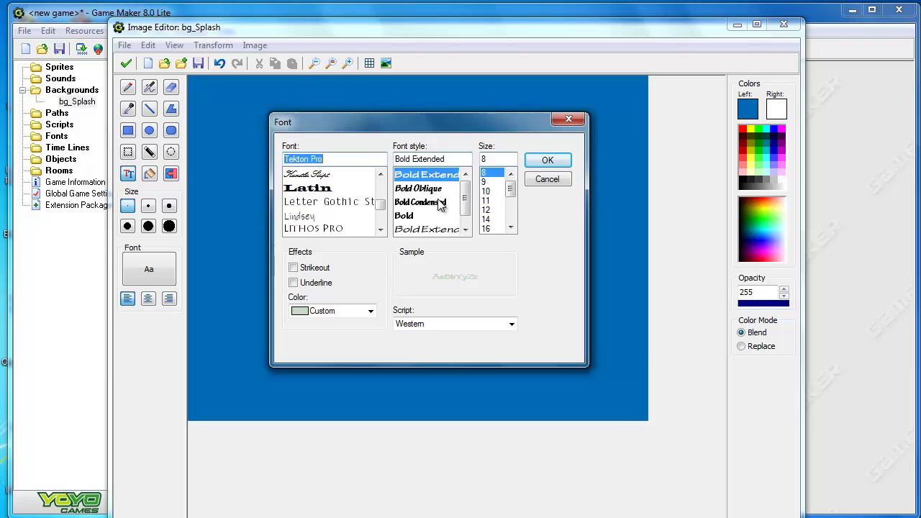
{"action": "scroll", "coordinate": [511, 229], "scroll_direction": "down", "scroll_amount": 2}
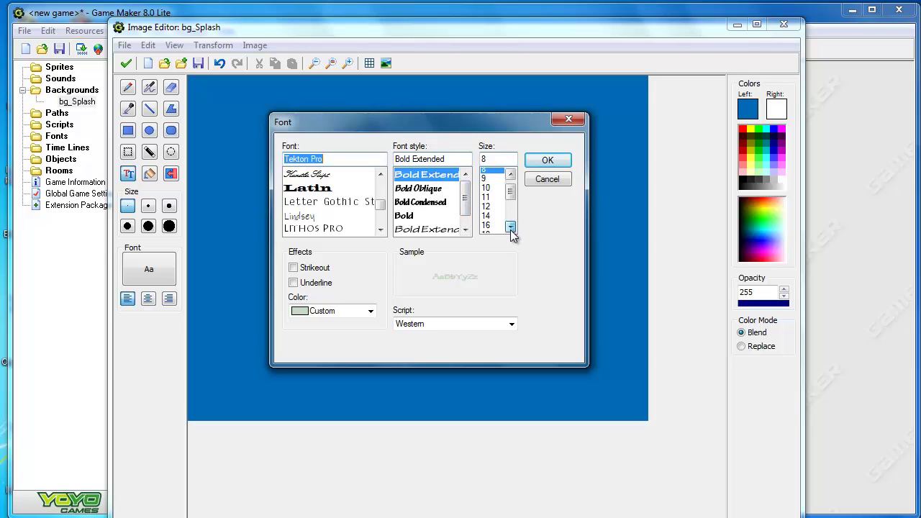
{"action": "left_click", "coordinate": [486, 218]}
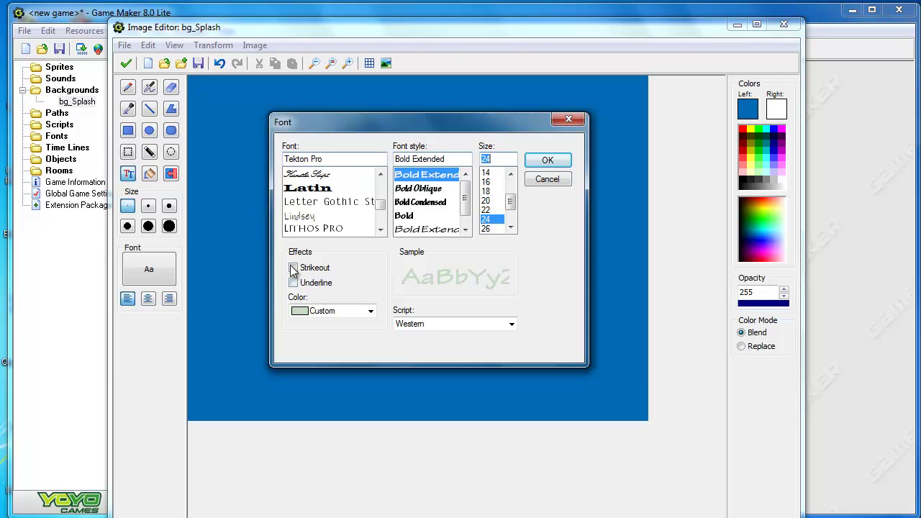
{"action": "left_click", "coordinate": [371, 311]}
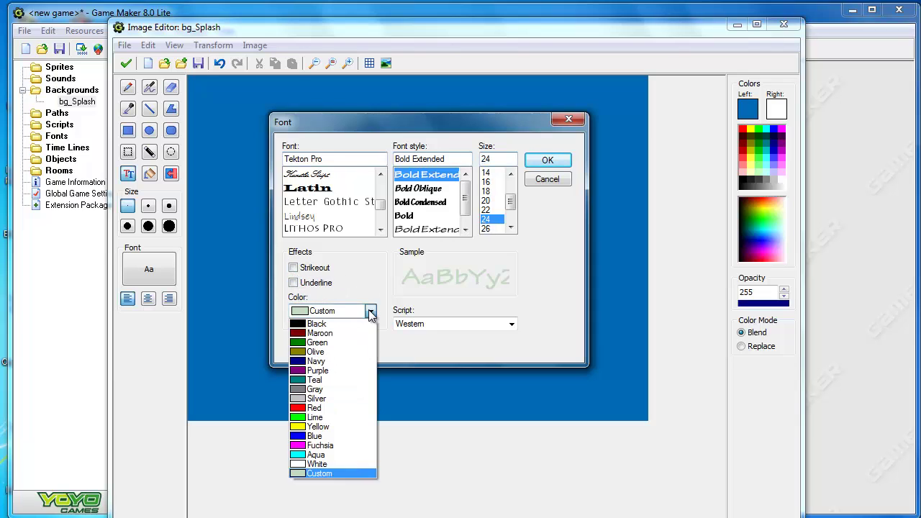
{"action": "left_click", "coordinate": [313, 324]}
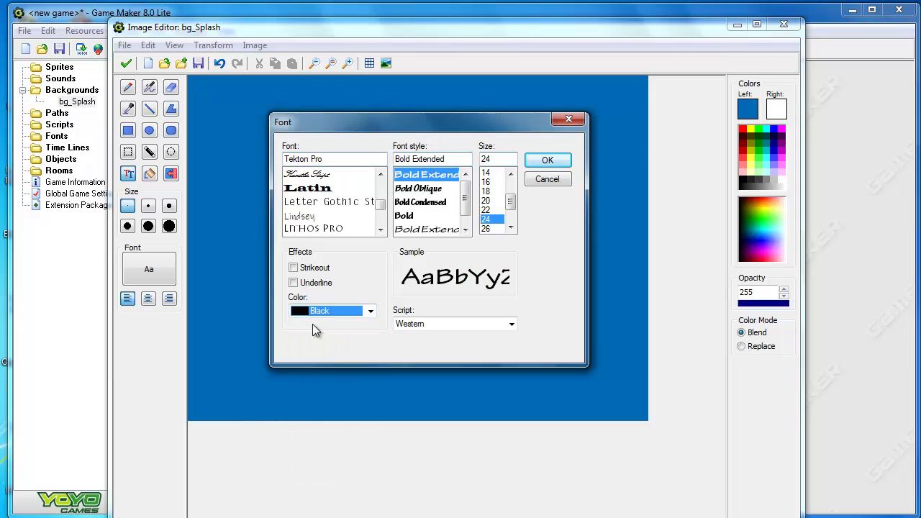
{"action": "left_click", "coordinate": [539, 160]}
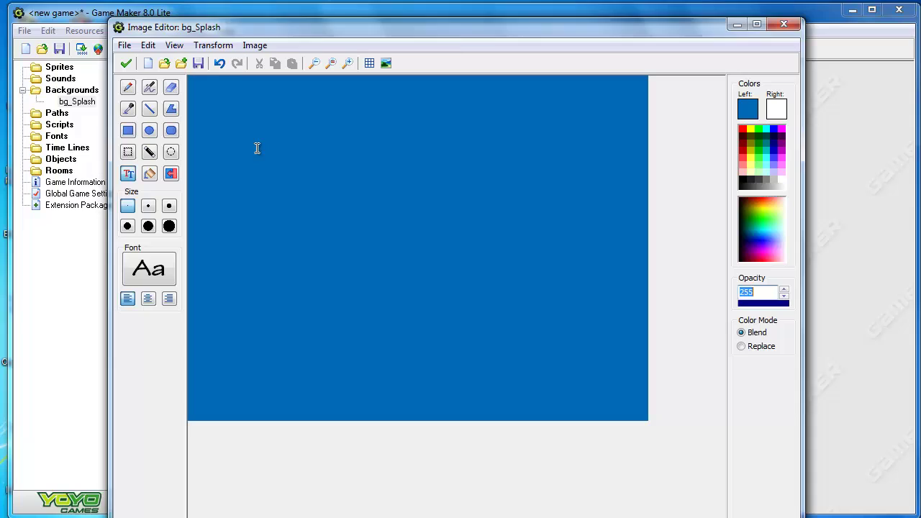
Write 'Game Title' on the canvas and recolour it in replace mode, ending in dark maroon
{"action": "left_click", "coordinate": [313, 216]}
{"action": "type", "text": "Na"}
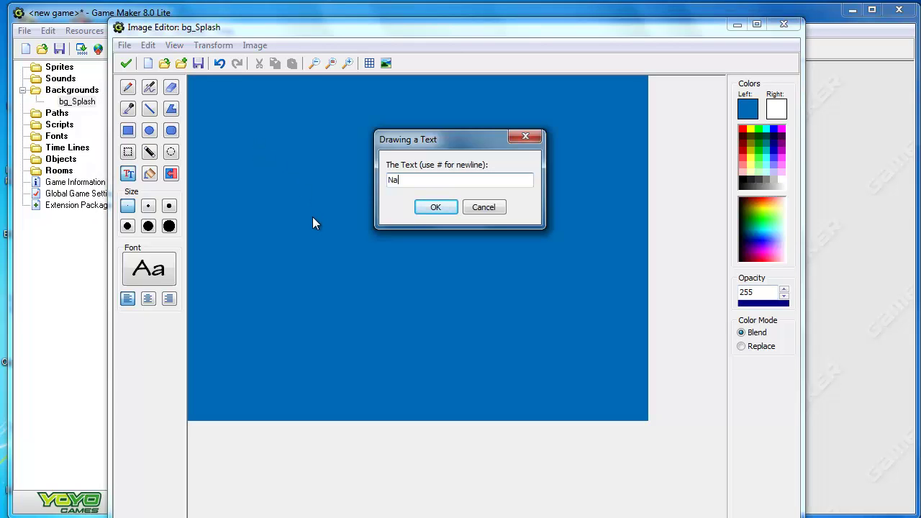
{"action": "key", "text": "BackSpace"}
{"action": "key", "text": "BackSpace"}
{"action": "type", "text": "Game Title"}
{"action": "key", "text": "Return"}
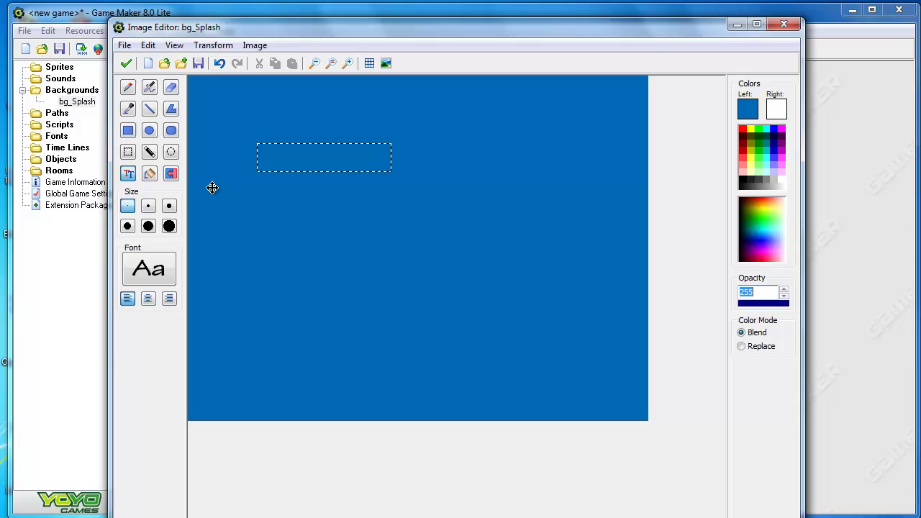
{"action": "left_click", "coordinate": [741, 346]}
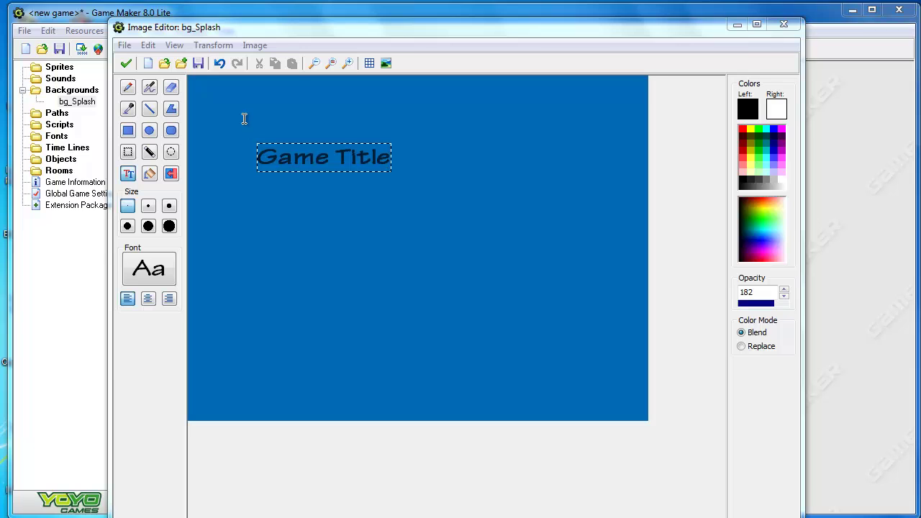
{"action": "left_click", "coordinate": [781, 179]}
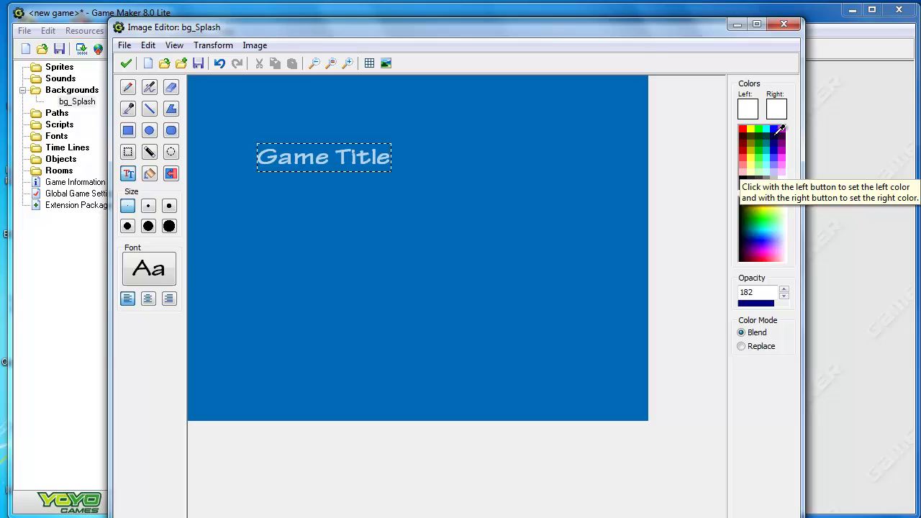
{"action": "left_click", "coordinate": [744, 132]}
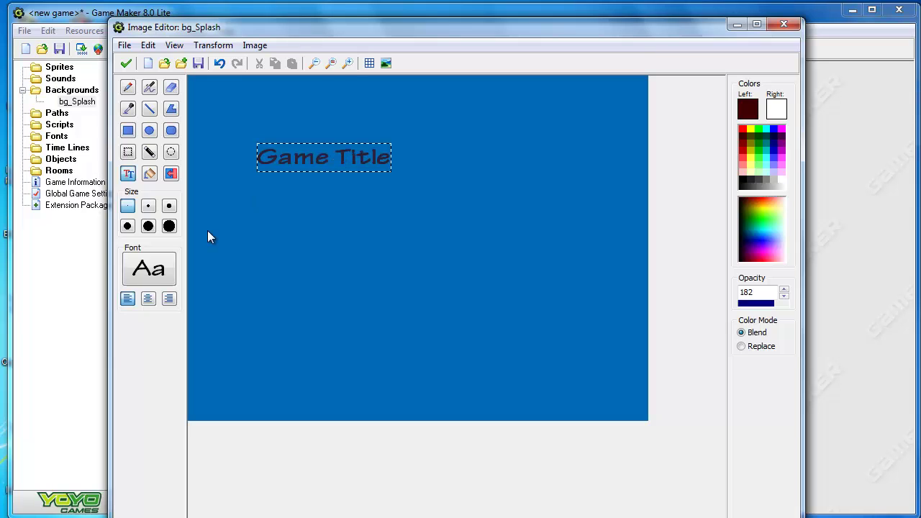
Enlarge the title's font size and drag the Game Title text up and left
{"action": "left_click", "coordinate": [144, 270]}
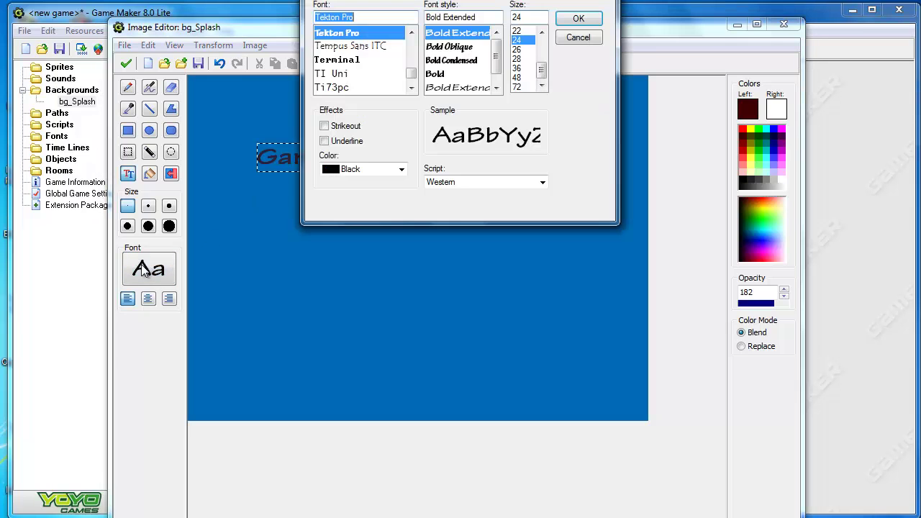
{"action": "left_click", "coordinate": [518, 67]}
{"action": "left_click", "coordinate": [581, 19]}
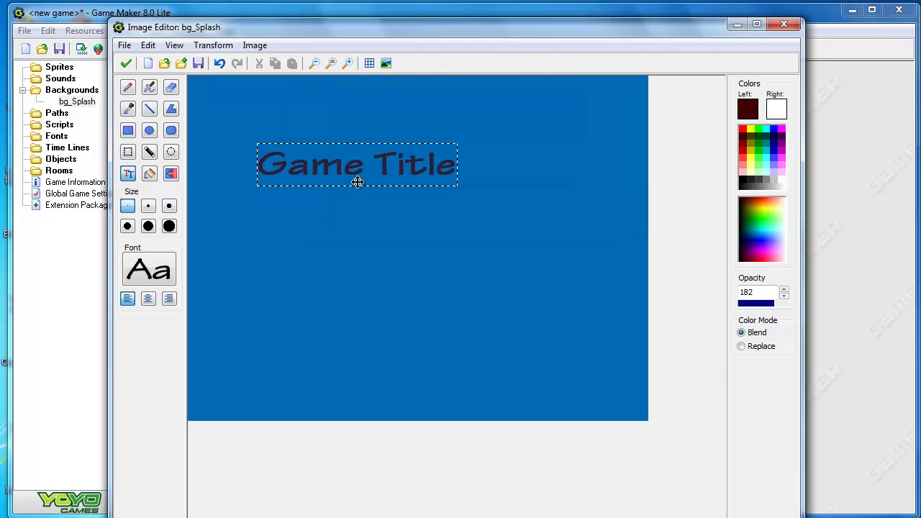
{"action": "left_click_drag", "start_coordinate": [336, 171], "coordinate": [315, 138]}
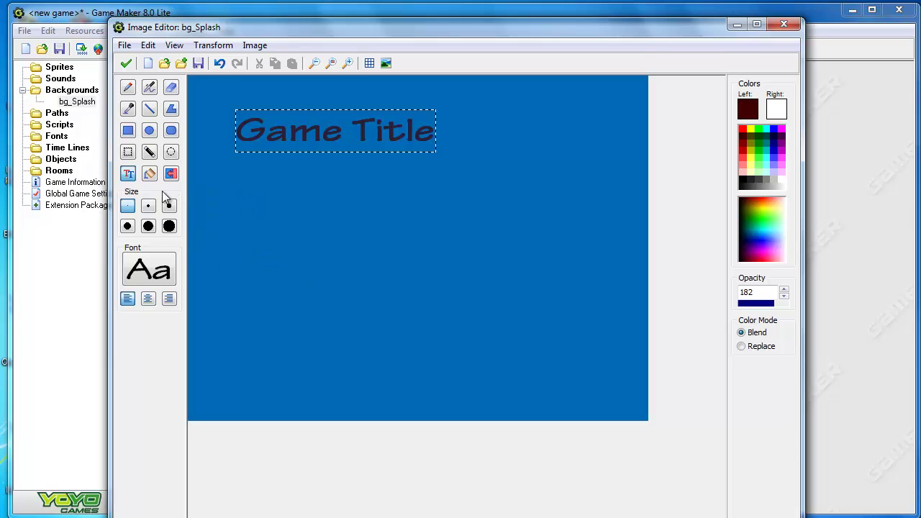
Enter 'Game Objectives#How to control hero#etc' as text and drag it just under the title
{"action": "left_click", "coordinate": [337, 223]}
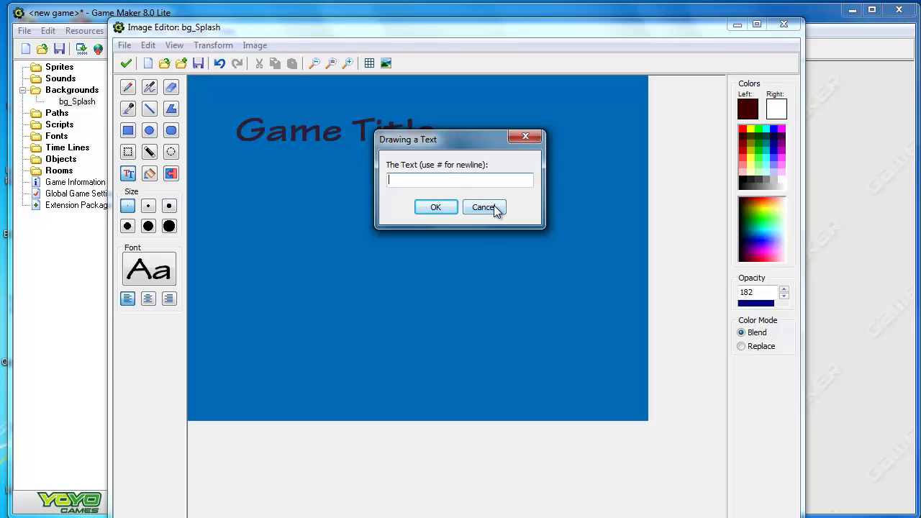
{"action": "type", "text": "Game Obe"}
{"action": "key", "text": "BackSpace"}
{"action": "type", "text": "jects"}
{"action": "key", "text": "BackSpace"}
{"action": "key", "text": "BackSpace"}
{"action": "type", "text": "tives#How to control"}
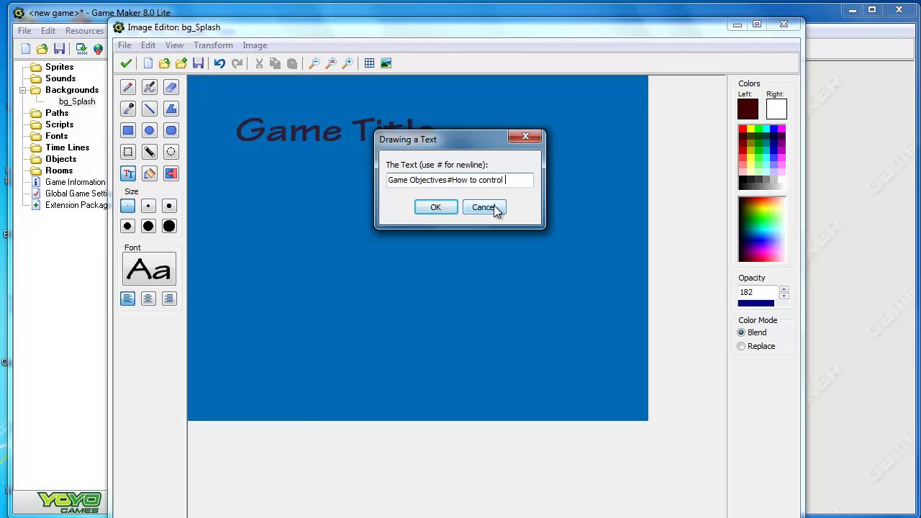
{"action": "type", "text": " hero#etc"}
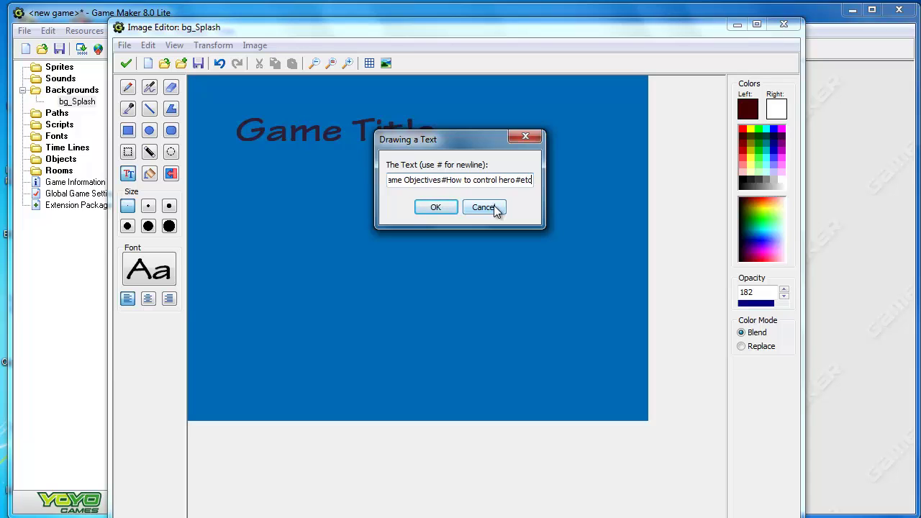
{"action": "left_click", "coordinate": [436, 206]}
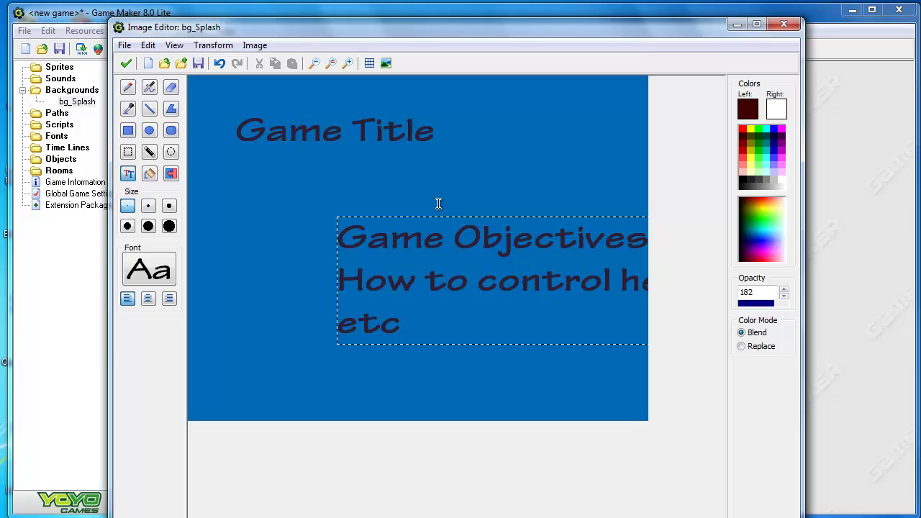
{"action": "left_click_drag", "start_coordinate": [422, 232], "coordinate": [327, 197]}
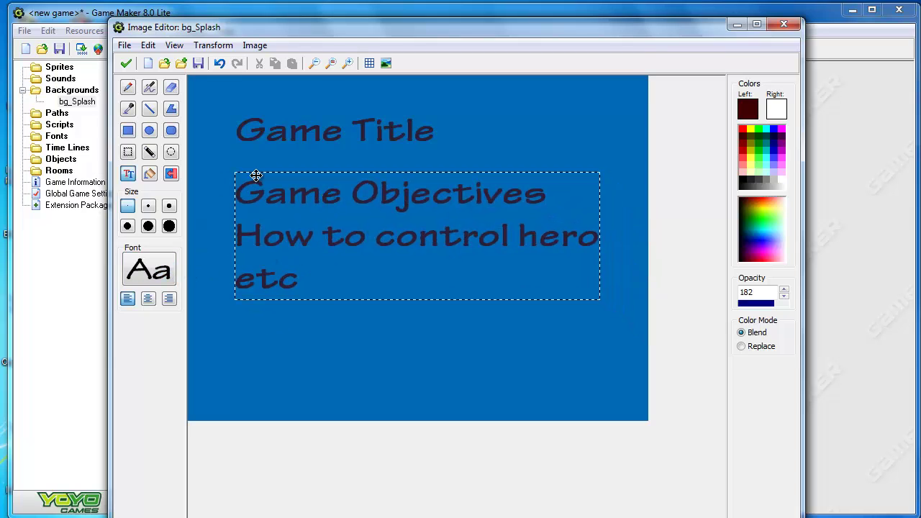
Give the objectives text a smaller font size and fix it onto the background
{"action": "left_click", "coordinate": [149, 271]}
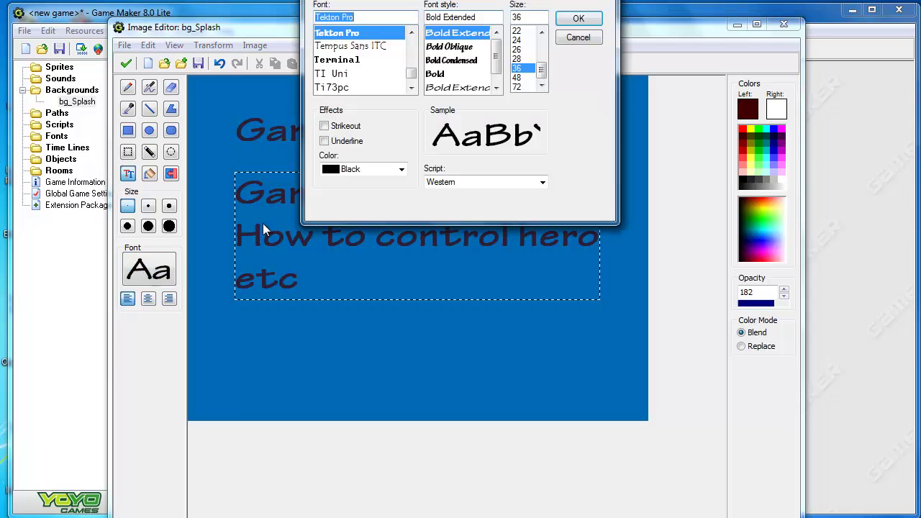
{"action": "left_click", "coordinate": [530, 44]}
{"action": "left_click", "coordinate": [591, 23]}
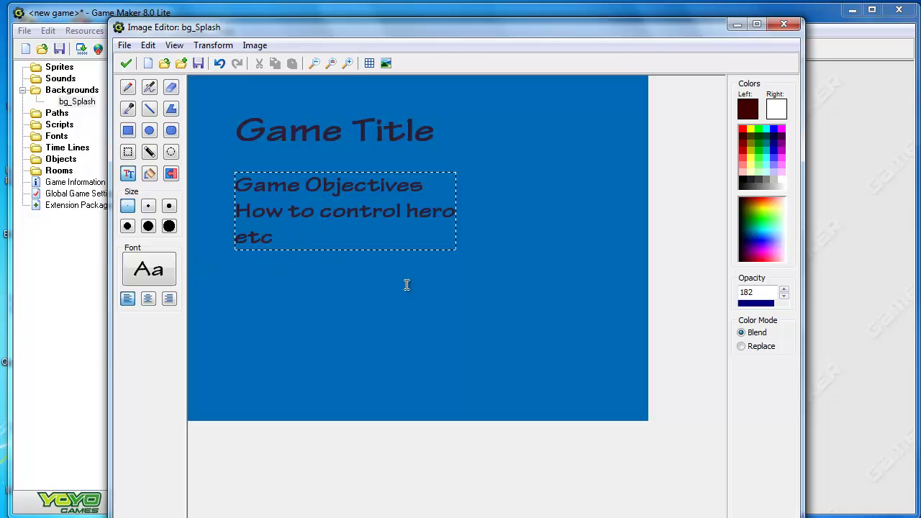
{"action": "left_click", "coordinate": [409, 311]}
{"action": "left_click", "coordinate": [488, 211]}
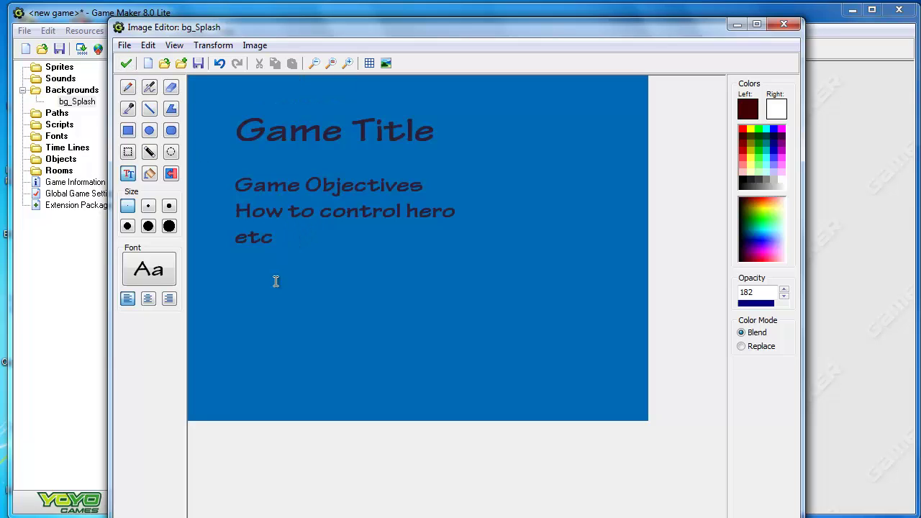
Add 'Press enter to begin' near the bottom, then close the image editor and Background Properties
{"action": "left_click", "coordinate": [265, 316]}
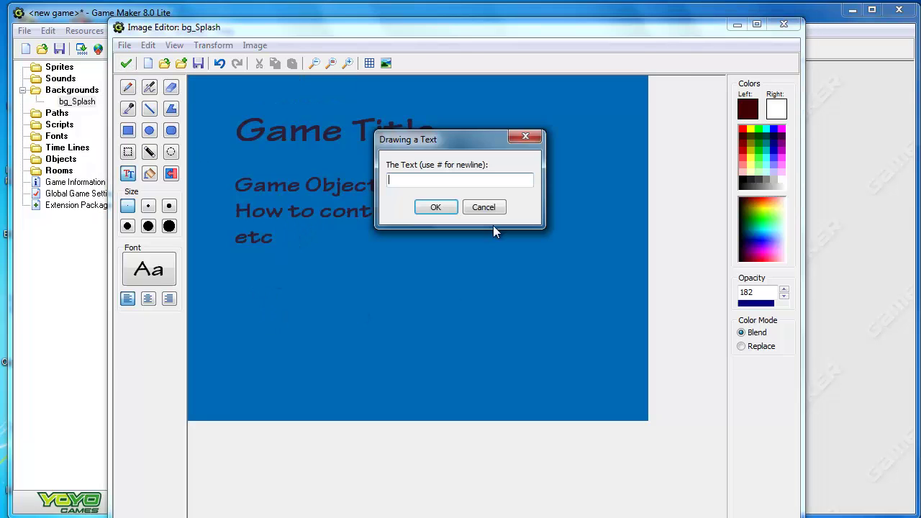
{"action": "type", "text": "Press enter to begin"}
{"action": "key", "text": "Return"}
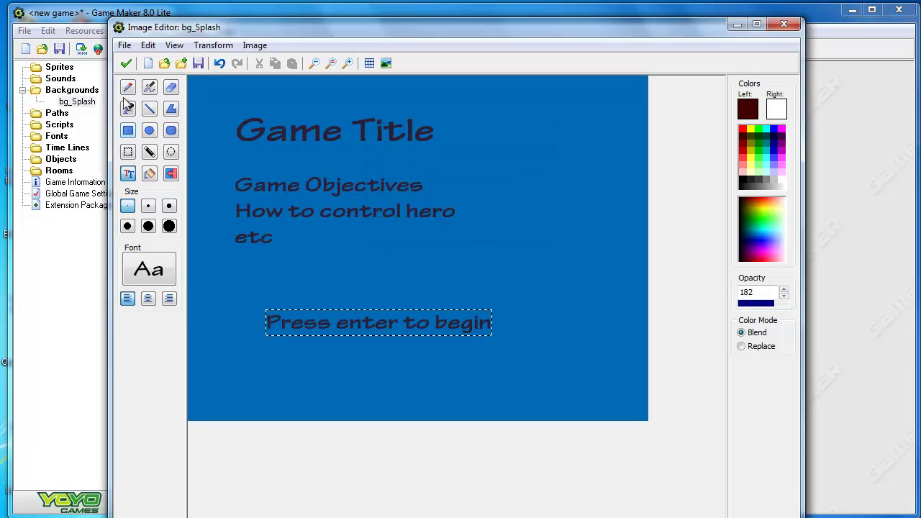
{"action": "left_click", "coordinate": [126, 63]}
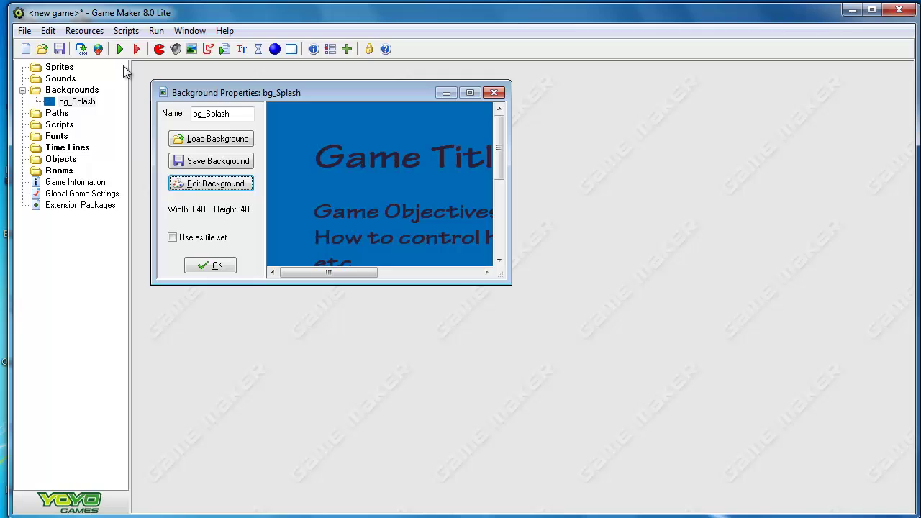
{"action": "left_click", "coordinate": [220, 266]}
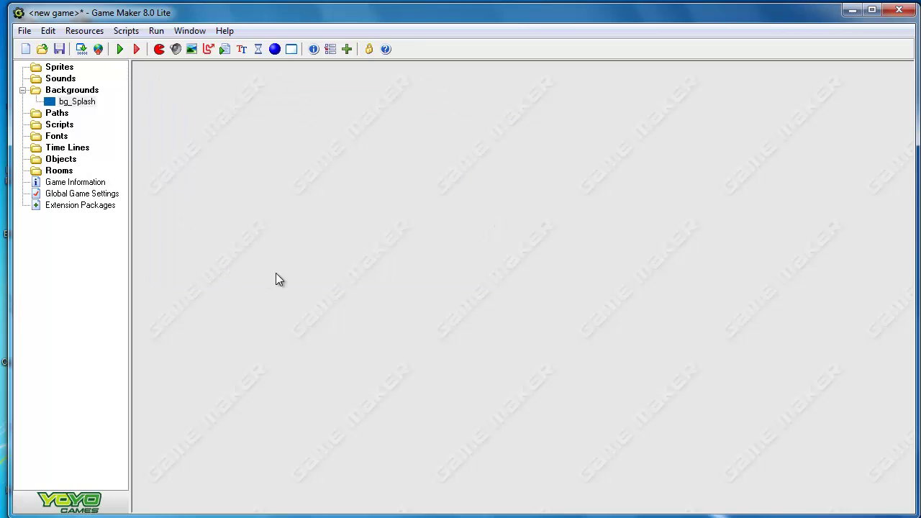
Create a new room using bg_Splash as its background, with the grid hidden and the window maximised
{"action": "right_click", "coordinate": [51, 175]}
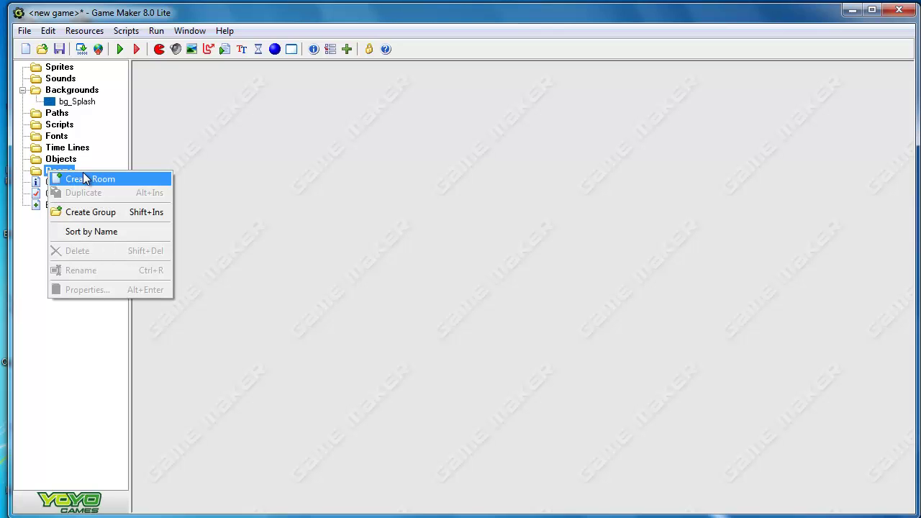
{"action": "left_click", "coordinate": [83, 173]}
{"action": "left_click", "coordinate": [220, 148]}
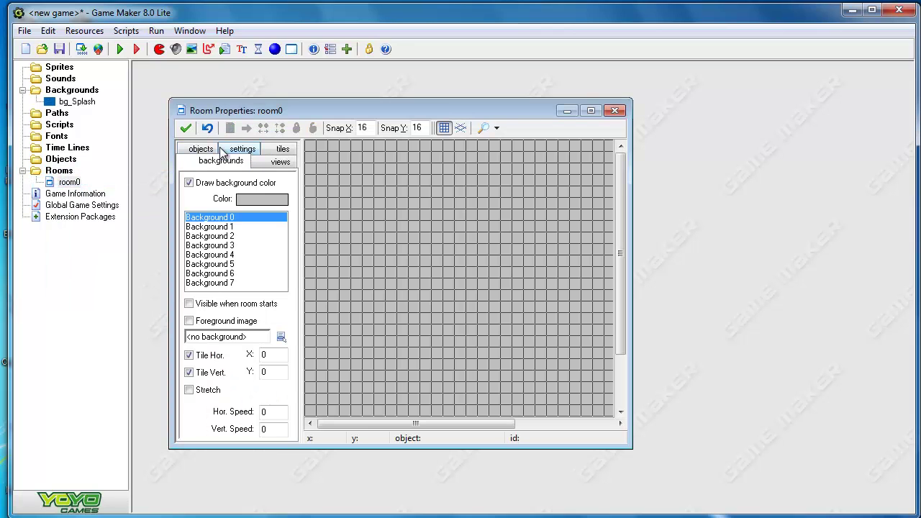
{"action": "left_click", "coordinate": [281, 340]}
{"action": "left_click", "coordinate": [312, 358]}
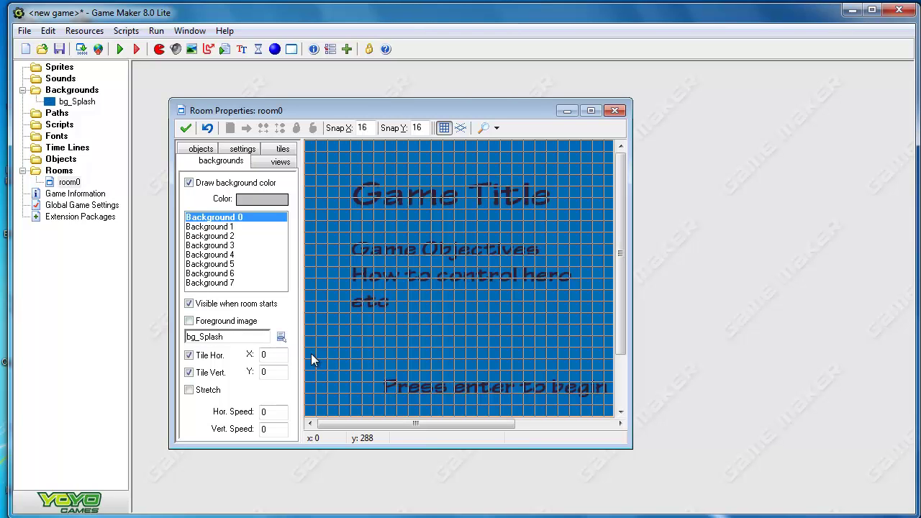
{"action": "left_click", "coordinate": [442, 128]}
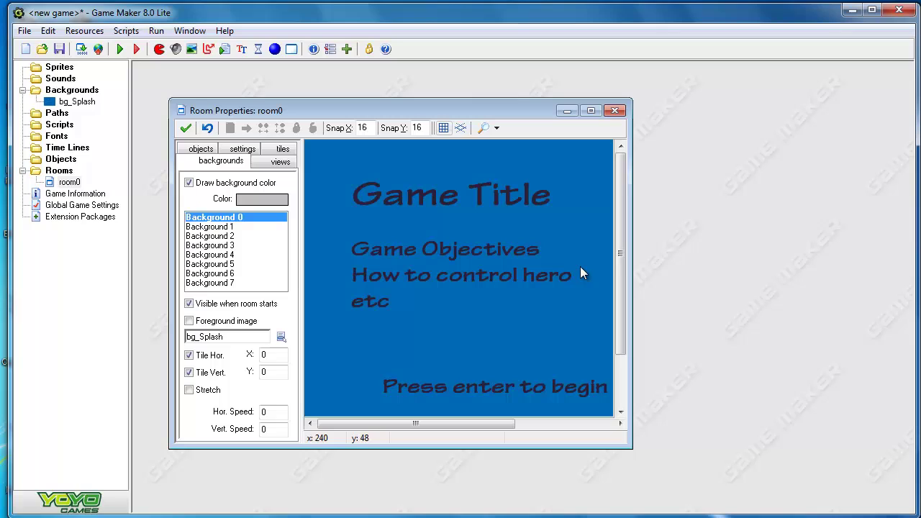
{"action": "left_click", "coordinate": [591, 112]}
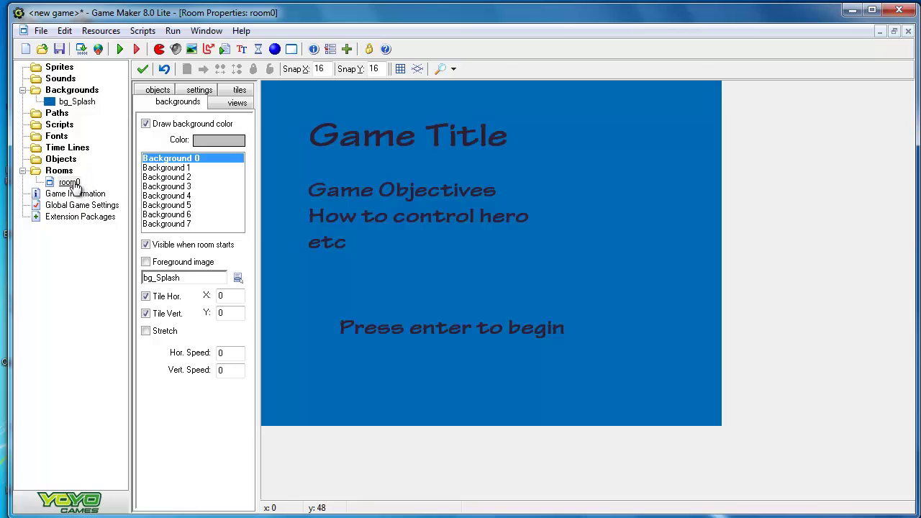
Rename room0 to rm_Splash from the resource tree's context menu
{"action": "left_click", "coordinate": [68, 183]}
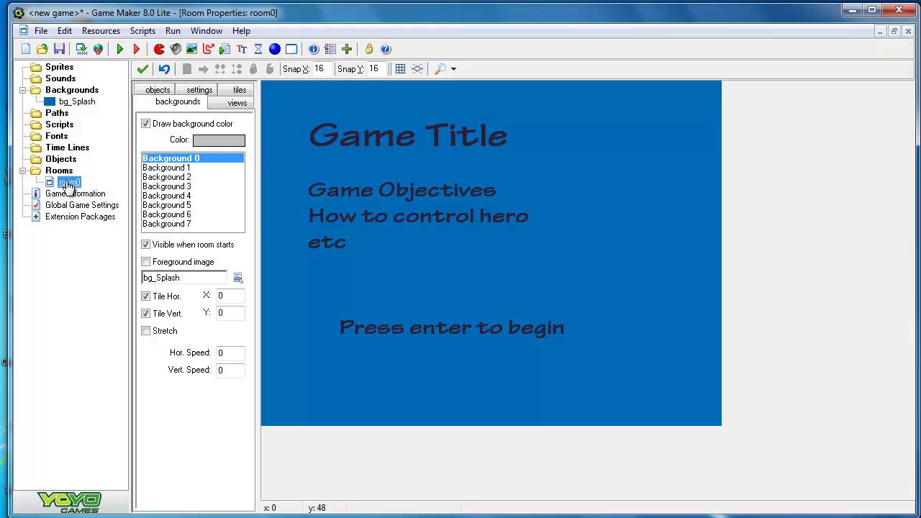
{"action": "key", "text": "Up"}
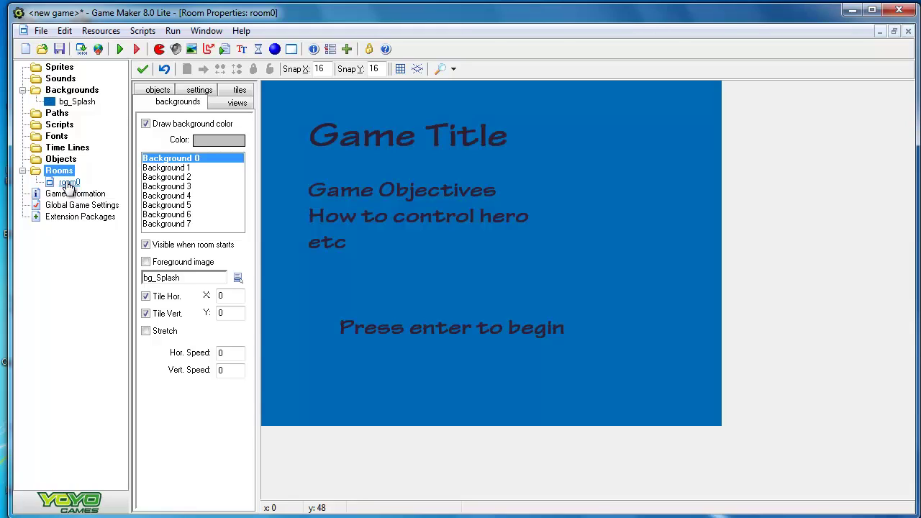
{"action": "right_click", "coordinate": [68, 184]}
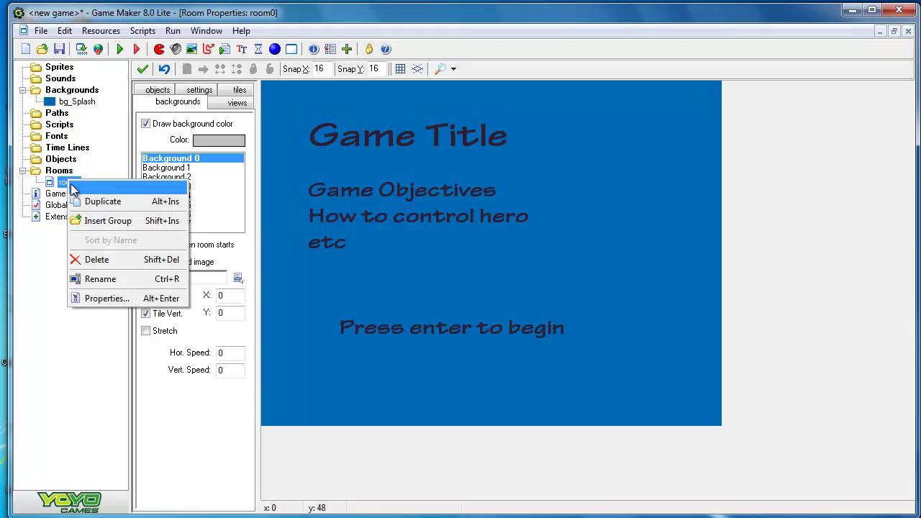
{"action": "left_click", "coordinate": [108, 278]}
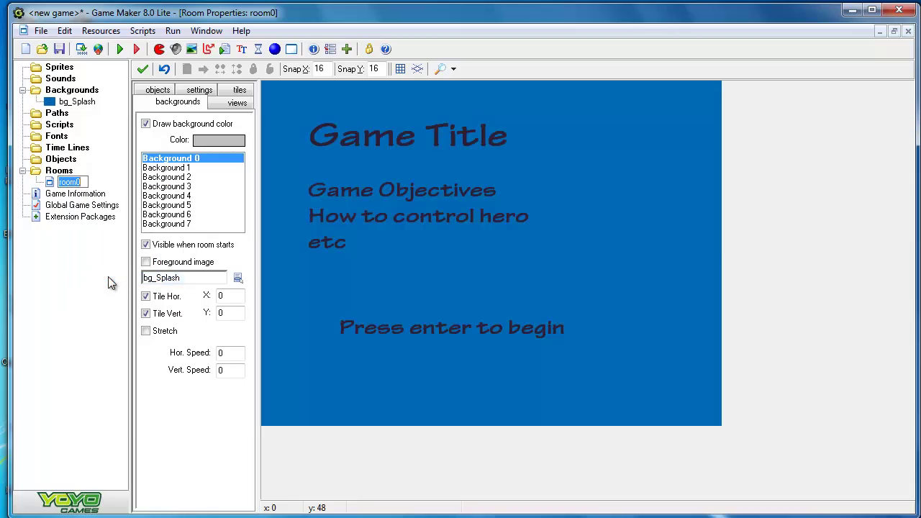
{"action": "type", "text": "rm_"}
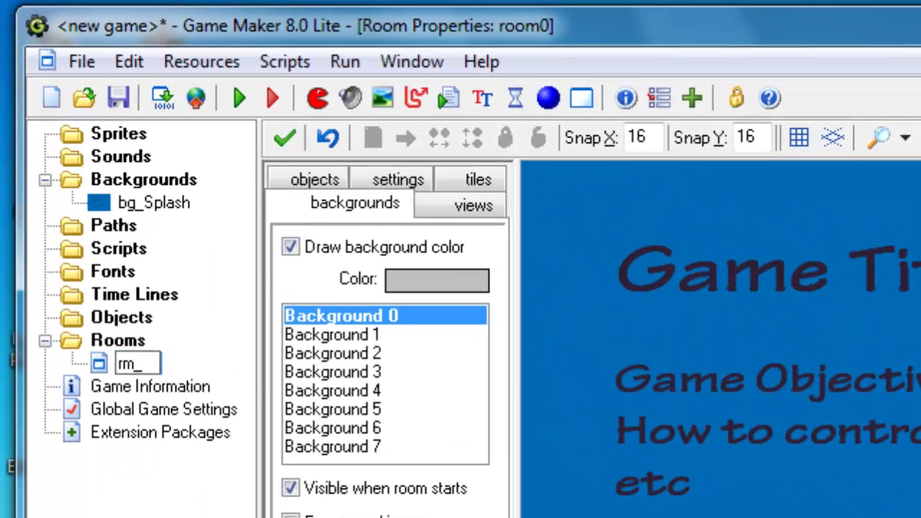
{"action": "type", "text": "Splash"}
{"action": "key", "text": "Return"}
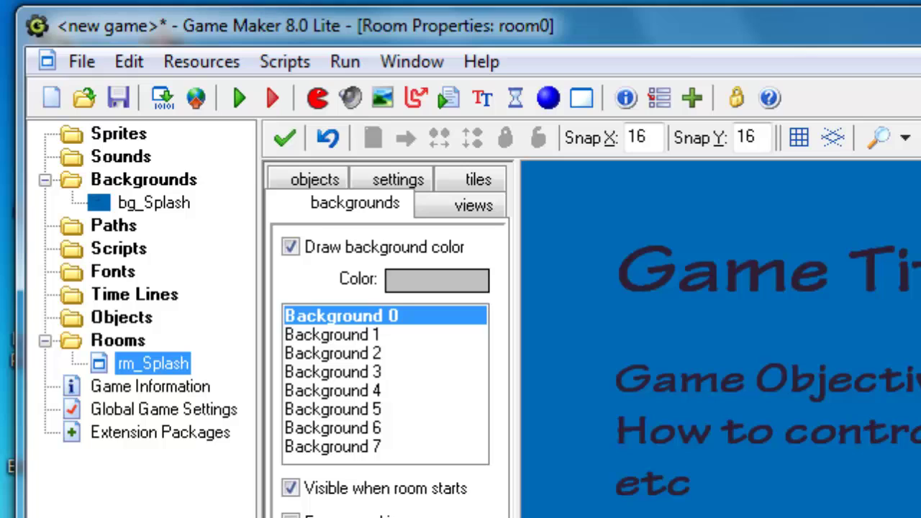
Create a new room in the Rooms folder and rename it from room1 to rm_1
{"action": "right_click", "coordinate": [98, 340]}
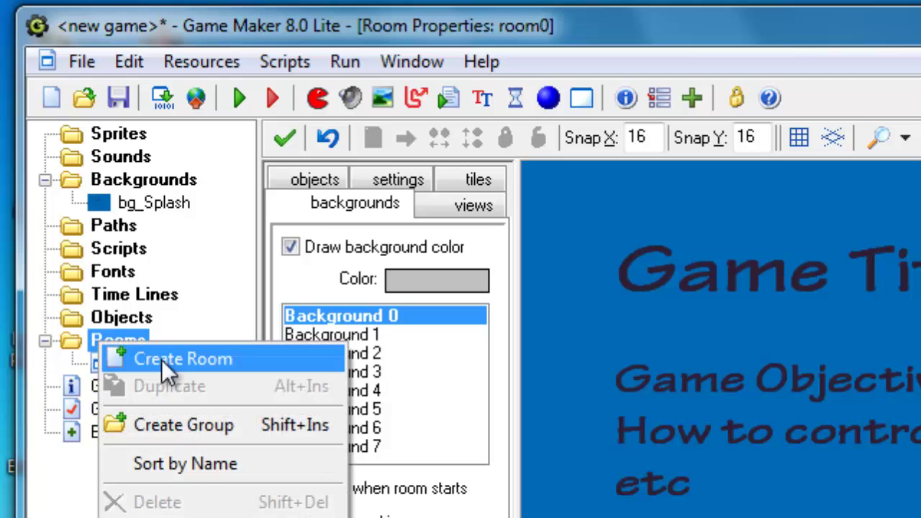
{"action": "left_click", "coordinate": [165, 359]}
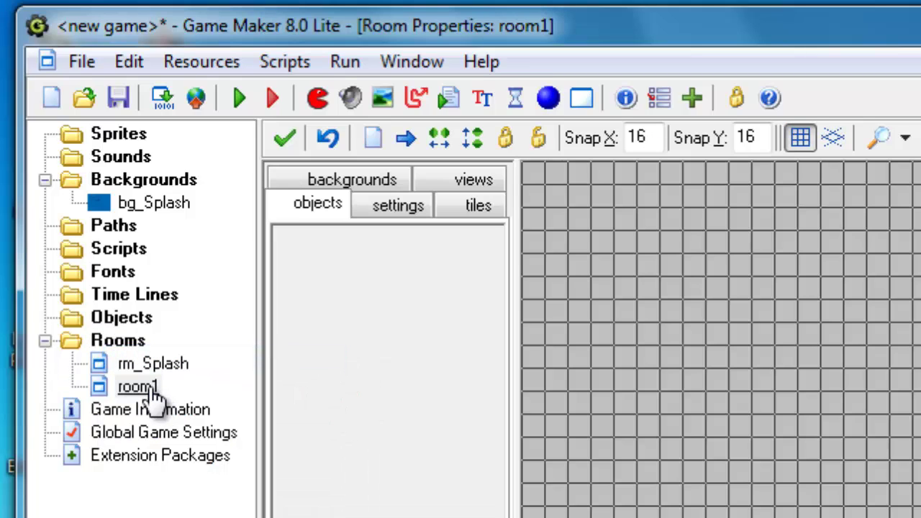
{"action": "left_click", "coordinate": [153, 393]}
{"action": "right_click", "coordinate": [149, 387]}
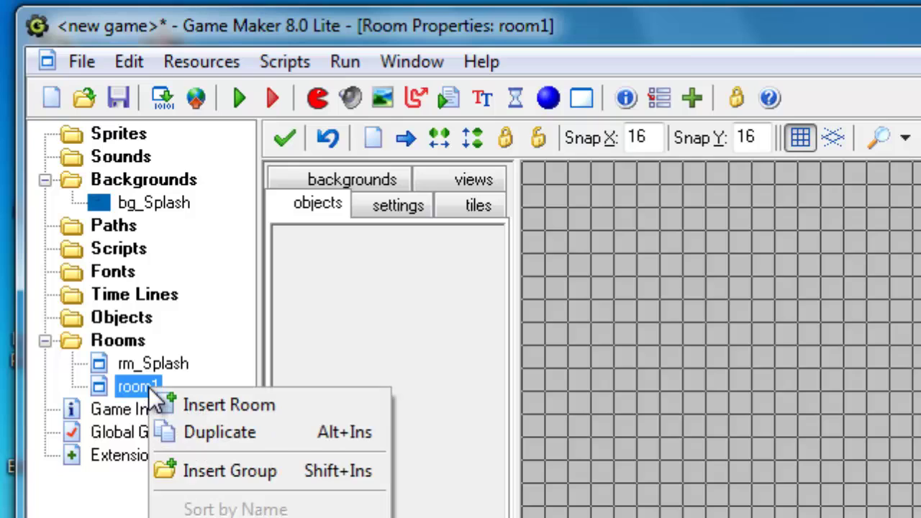
{"action": "left_click", "coordinate": [180, 517]}
{"action": "type", "text": "rm_1"}
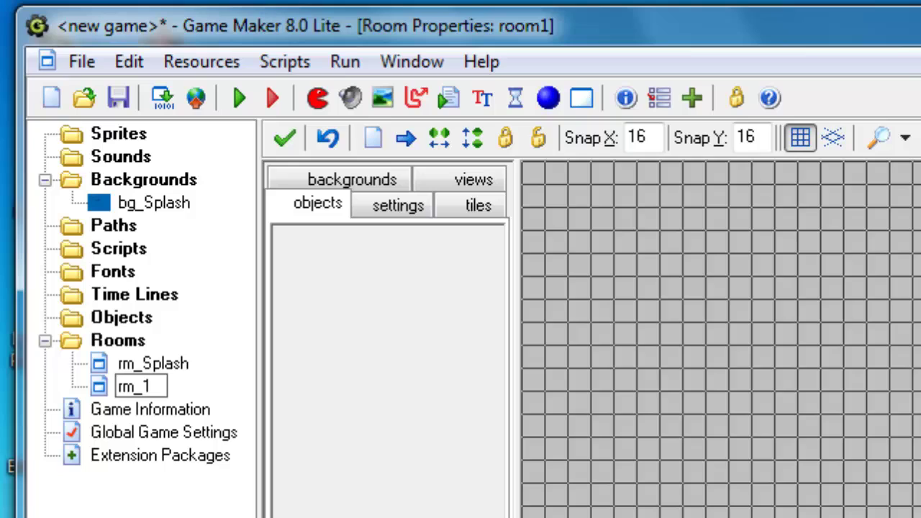
{"action": "key", "text": "Return"}
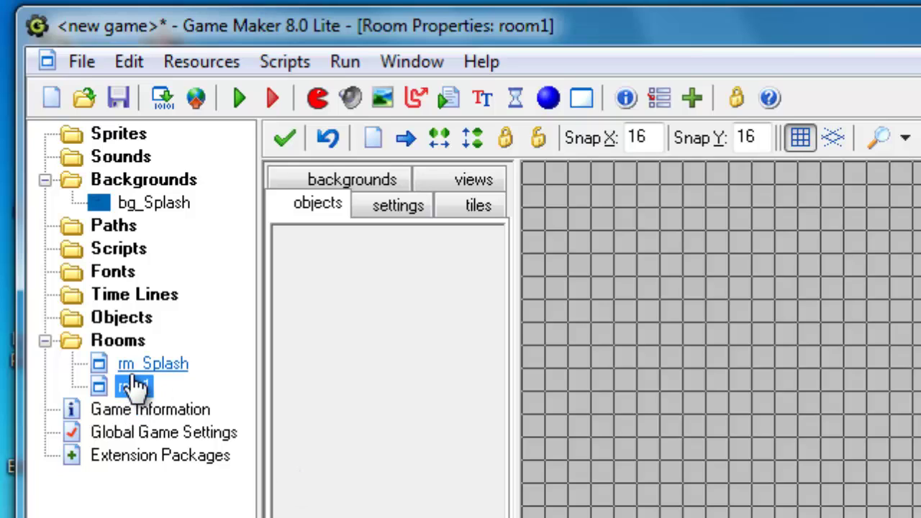